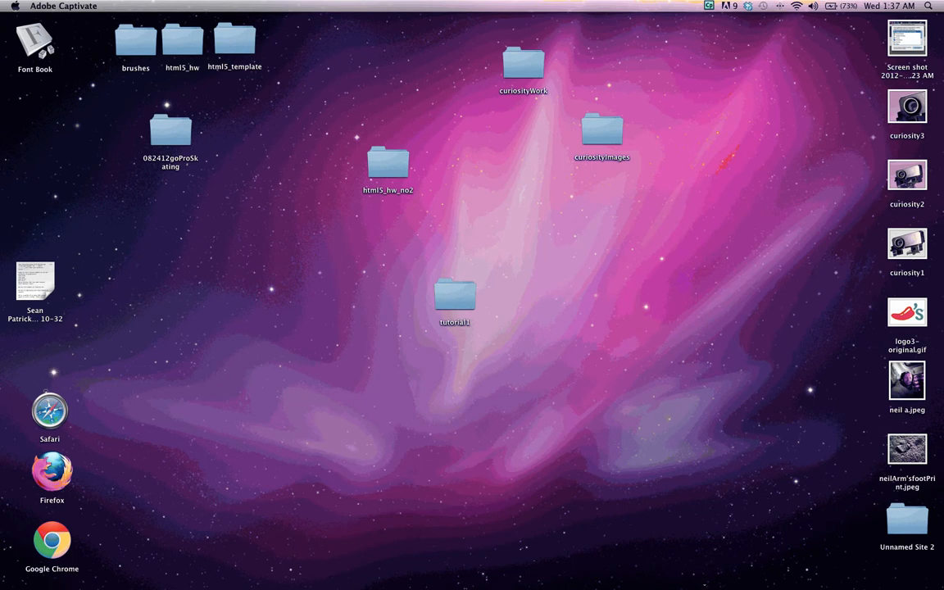
Step: Switch from the desktop to Adobe Dreamweaver CS5.5
{"action": "mouse_move", "coordinate": [702, 587]}
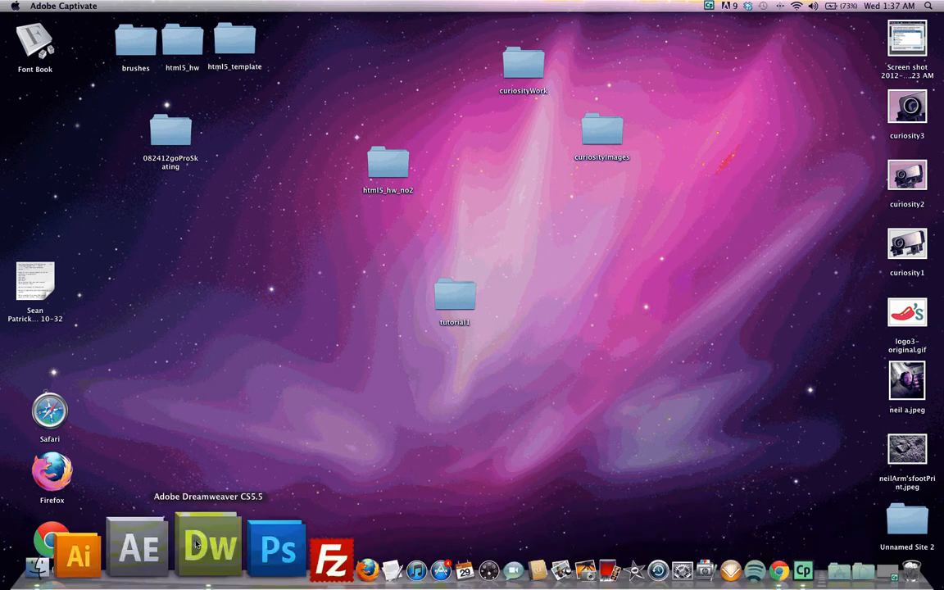
{"action": "left_click", "coordinate": [196, 543]}
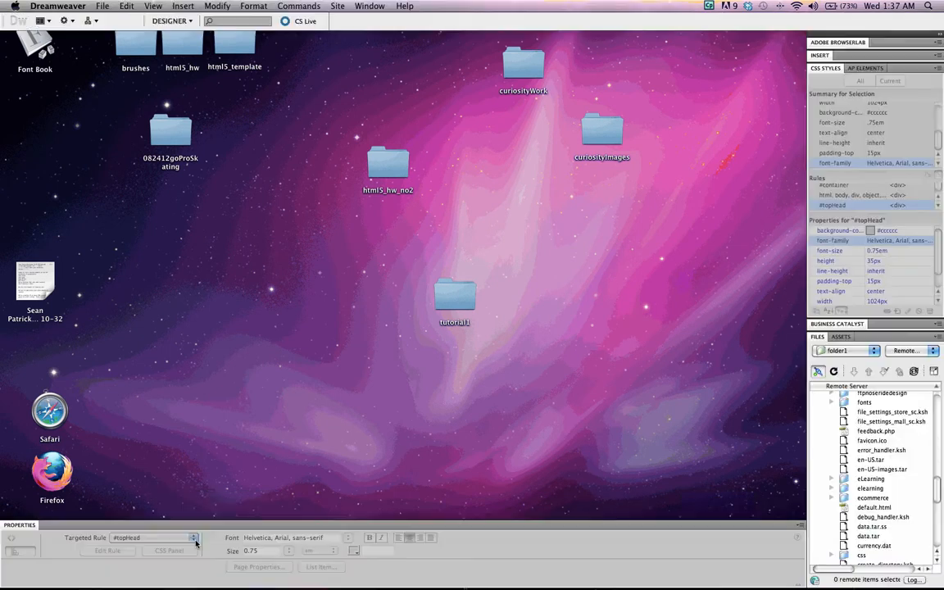
{"action": "left_click", "coordinate": [241, 368]}
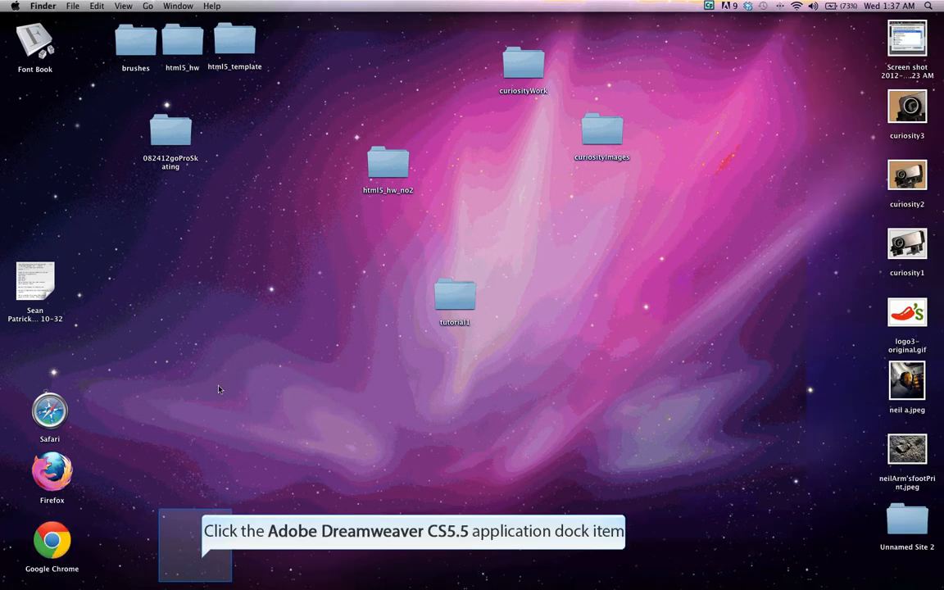
{"action": "left_click", "coordinate": [201, 561]}
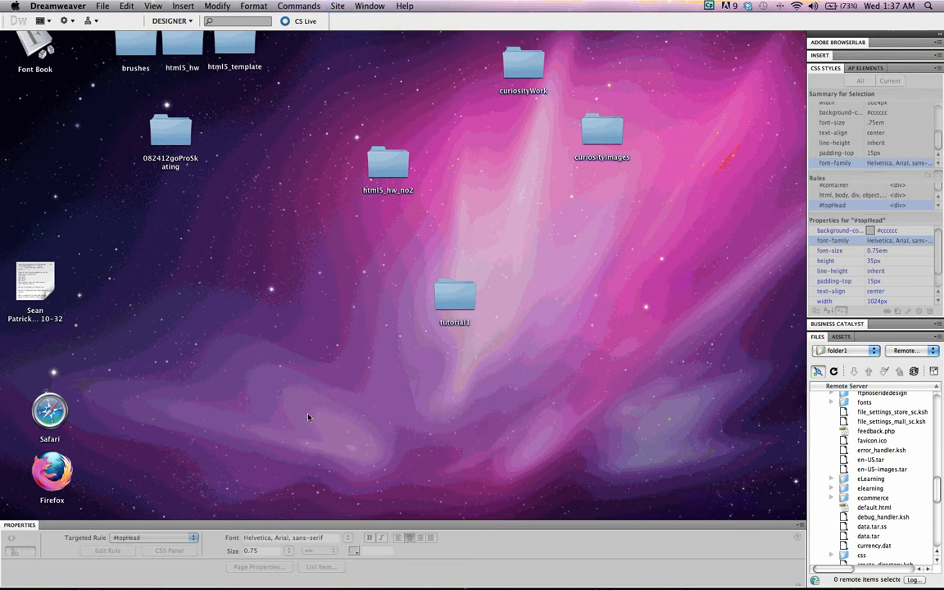
Step: Start a new site definition and name the site upload1
{"action": "left_click", "coordinate": [340, 6]}
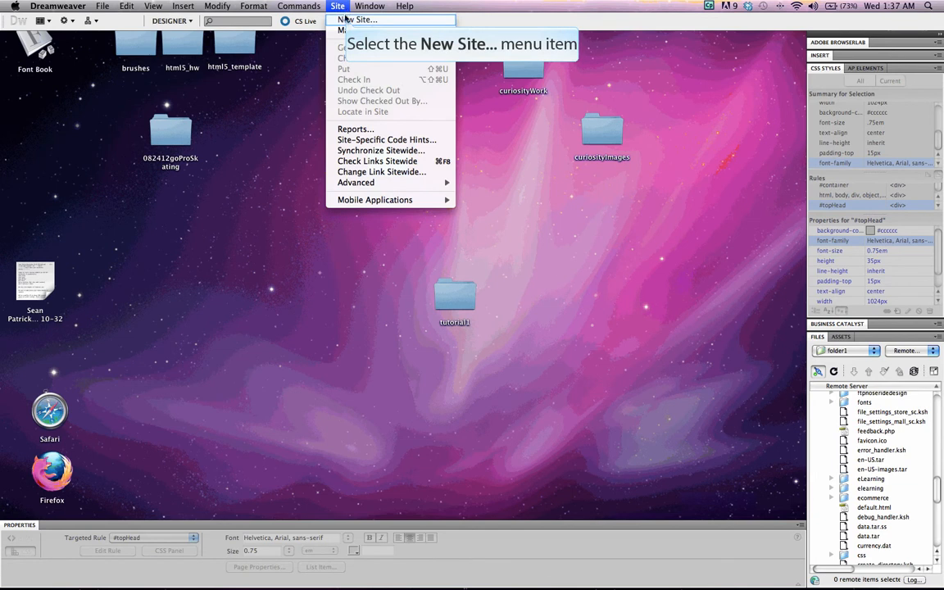
{"action": "left_click", "coordinate": [346, 20]}
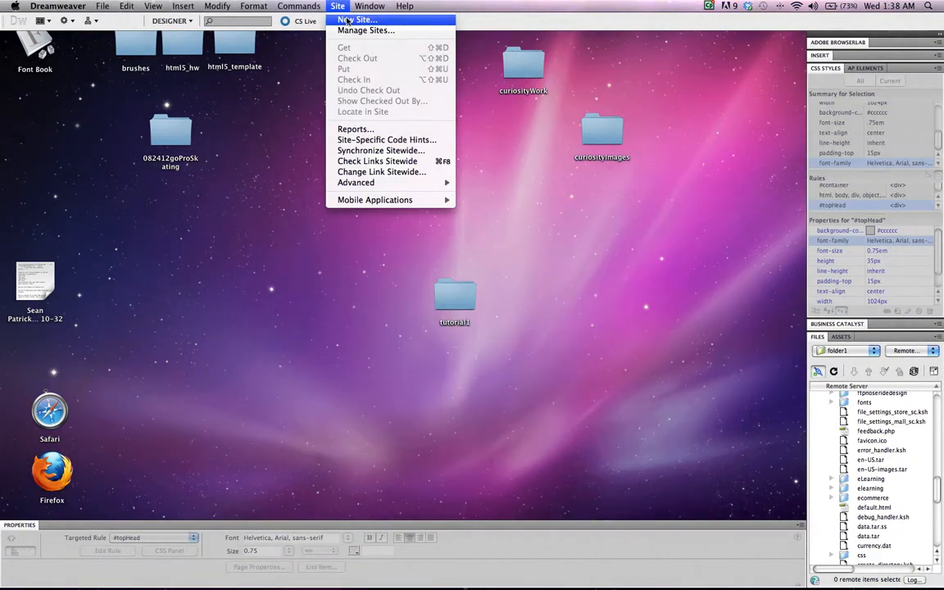
{"action": "left_click", "coordinate": [345, 19]}
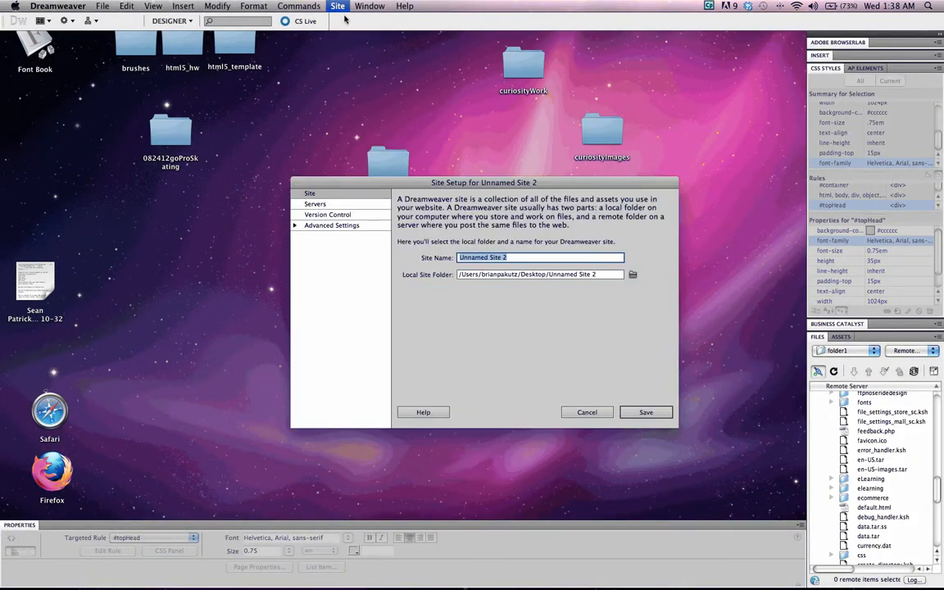
{"action": "left_click_drag", "start_coordinate": [364, 183], "coordinate": [228, 119]}
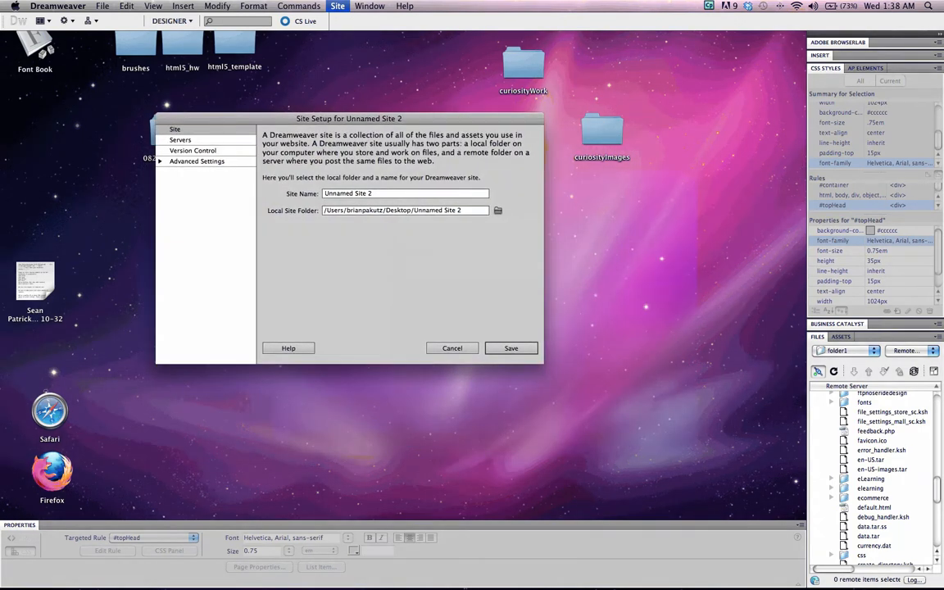
{"action": "triple_click", "coordinate": [348, 193]}
{"action": "type", "text": "upl"}
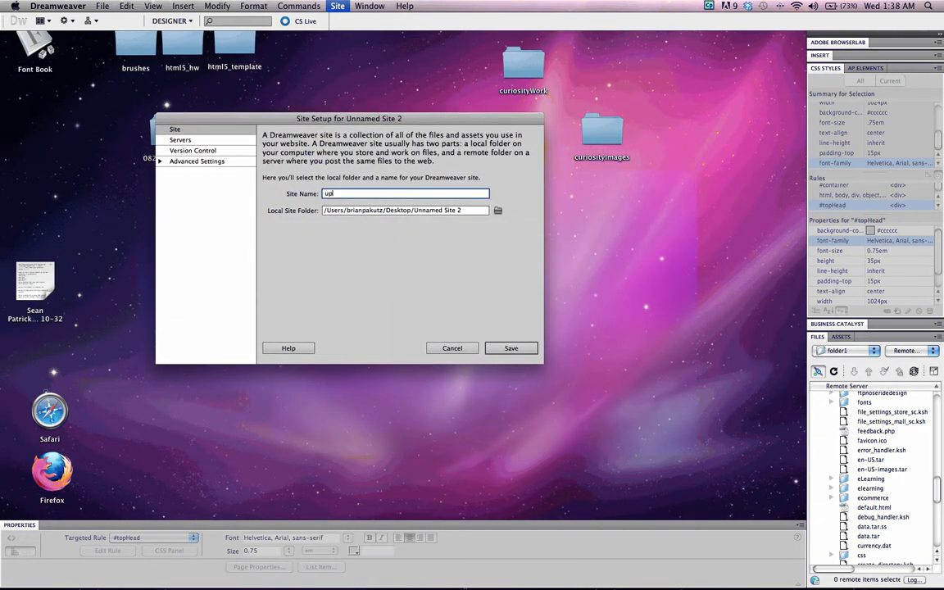
{"action": "type", "text": "oad1"}
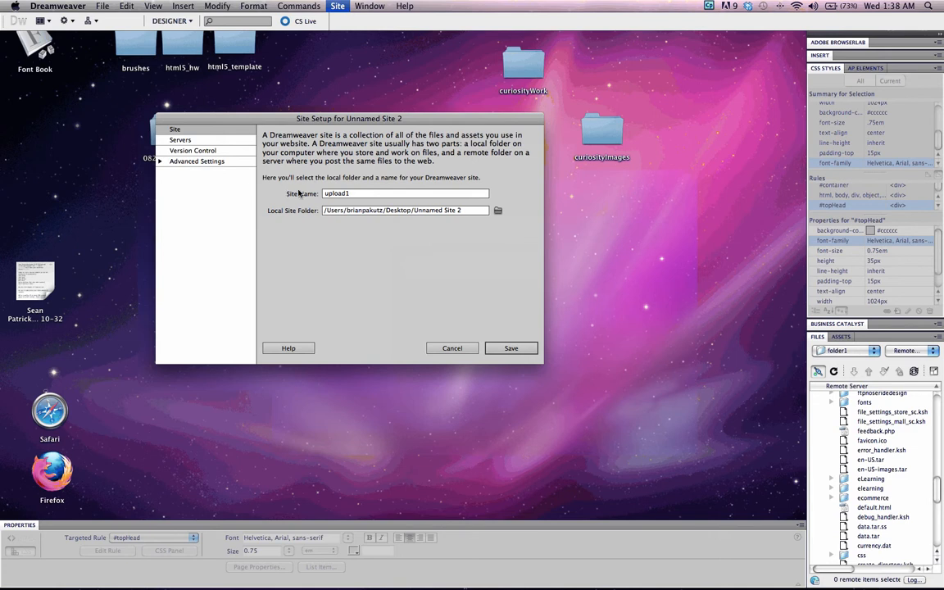
Step: Set the local site folder to the tutorial1 folder on the Desktop
{"action": "left_click_drag", "start_coordinate": [417, 119], "coordinate": [305, 166]}
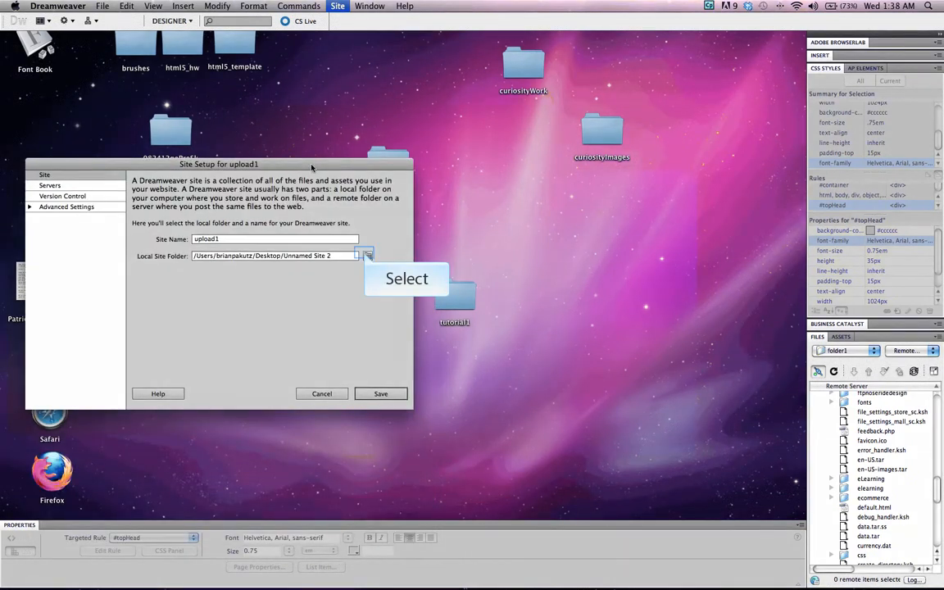
{"action": "left_click", "coordinate": [365, 256]}
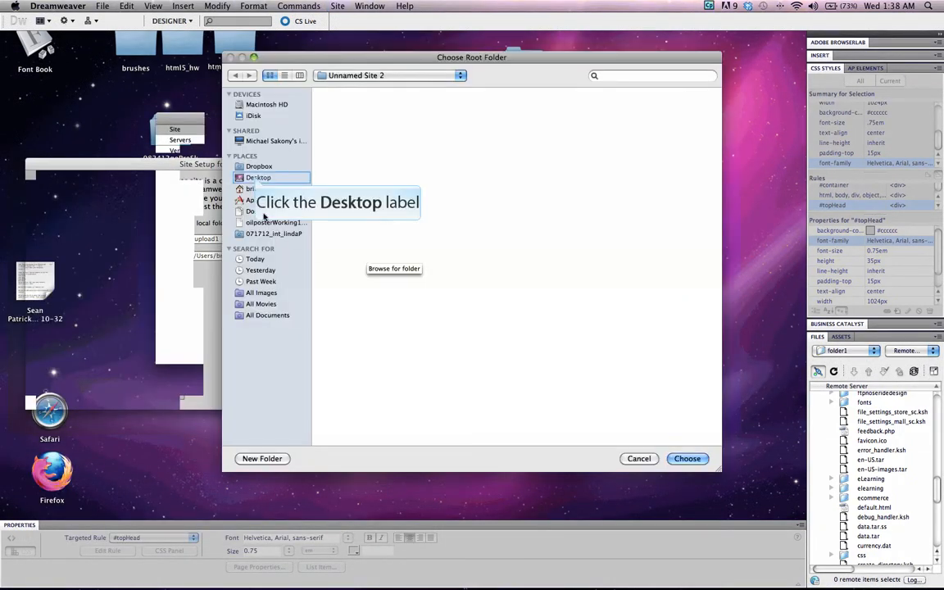
{"action": "left_click", "coordinate": [256, 178]}
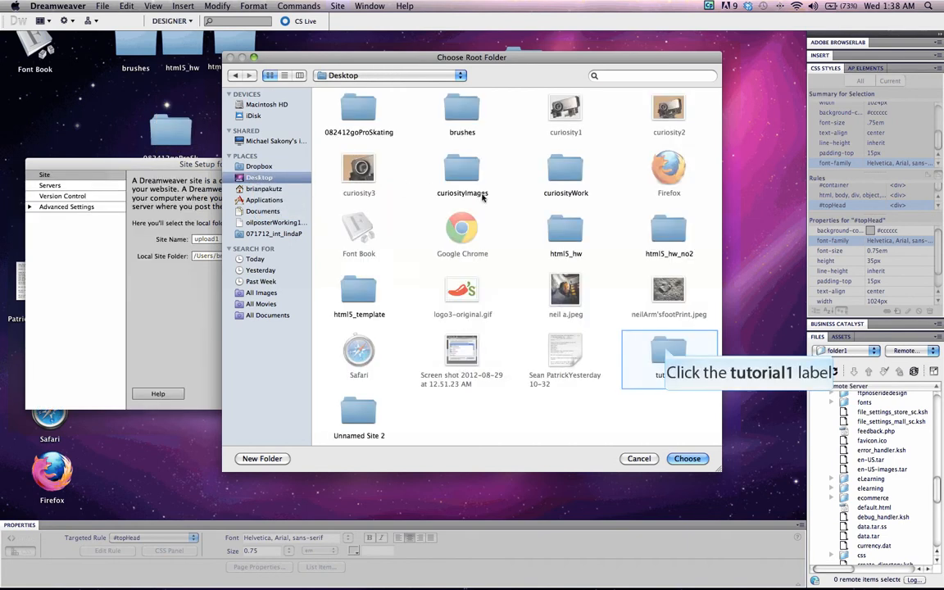
{"action": "left_click", "coordinate": [669, 374]}
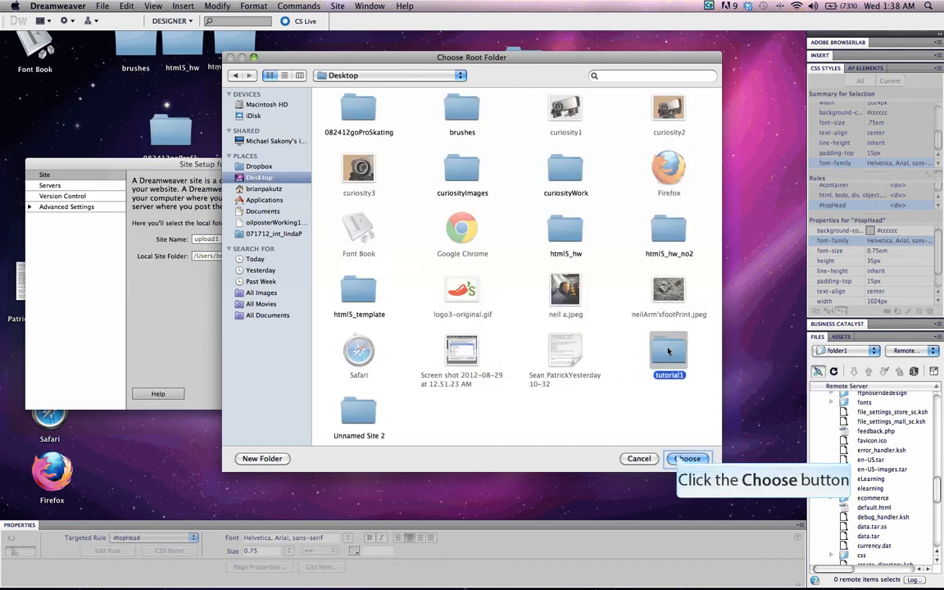
{"action": "key", "text": "Return"}
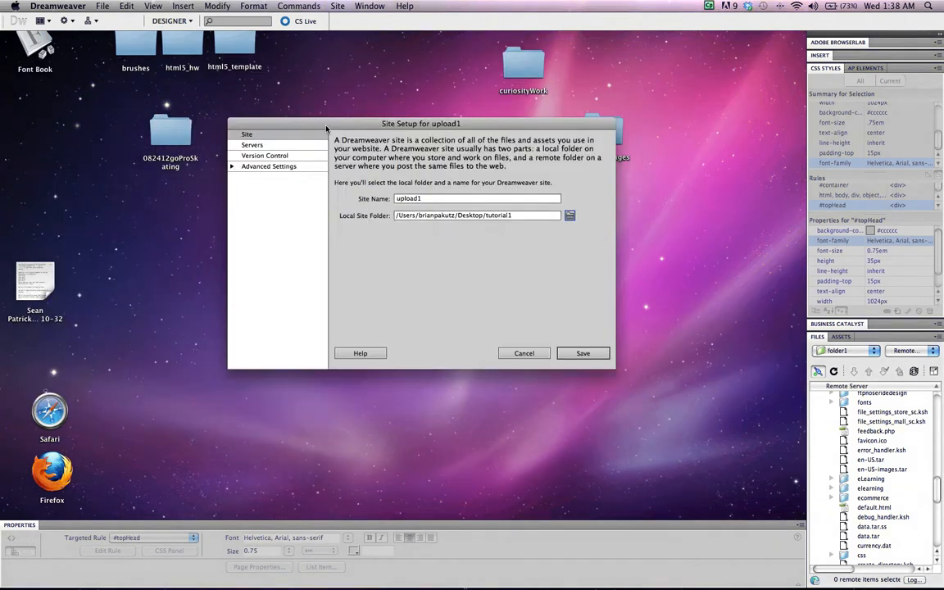
Step: Add a server to the upload1 site, named google chrome, with the FTP address noseridedesign.com
{"action": "left_click", "coordinate": [250, 143]}
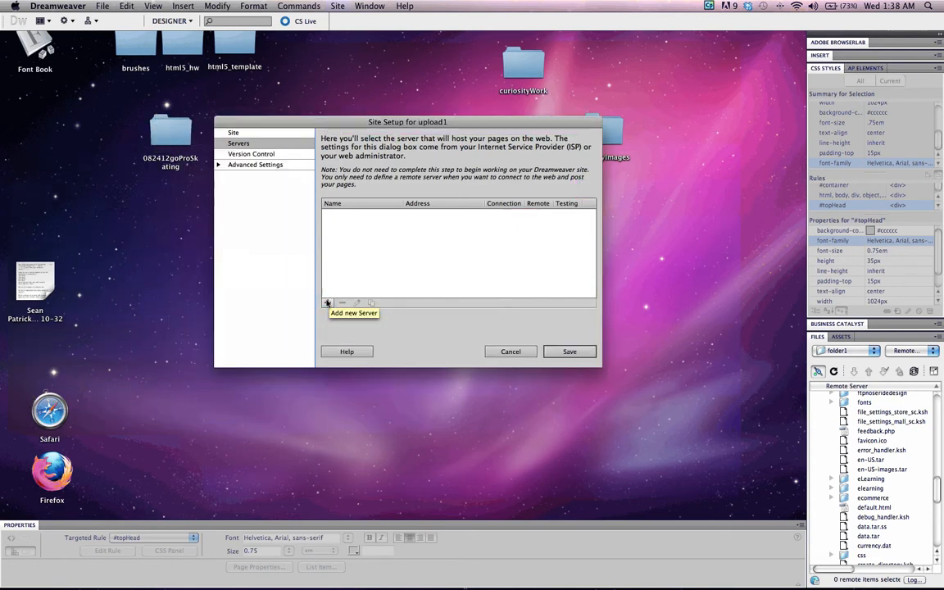
{"action": "left_click", "coordinate": [328, 303]}
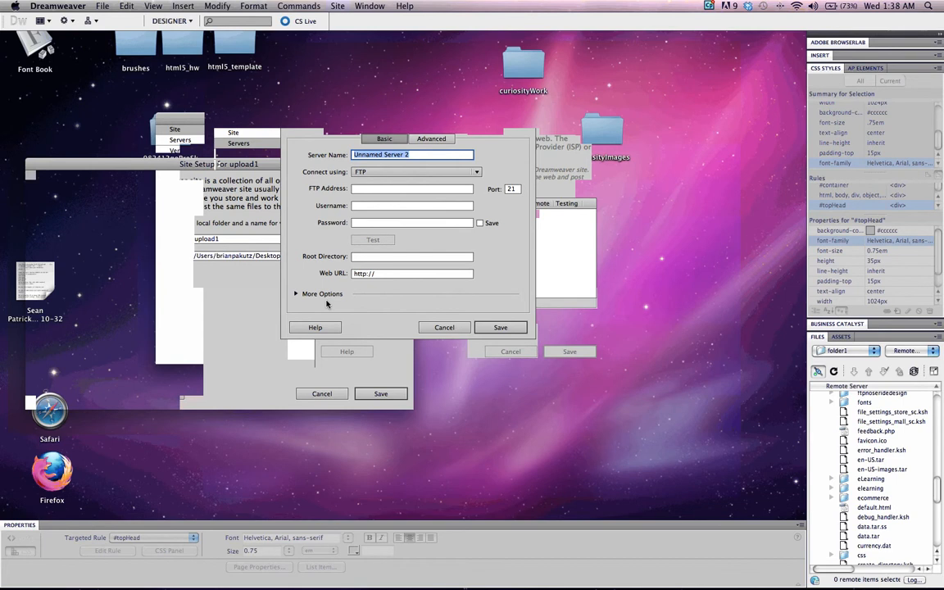
{"action": "type", "text": "google chrome"}
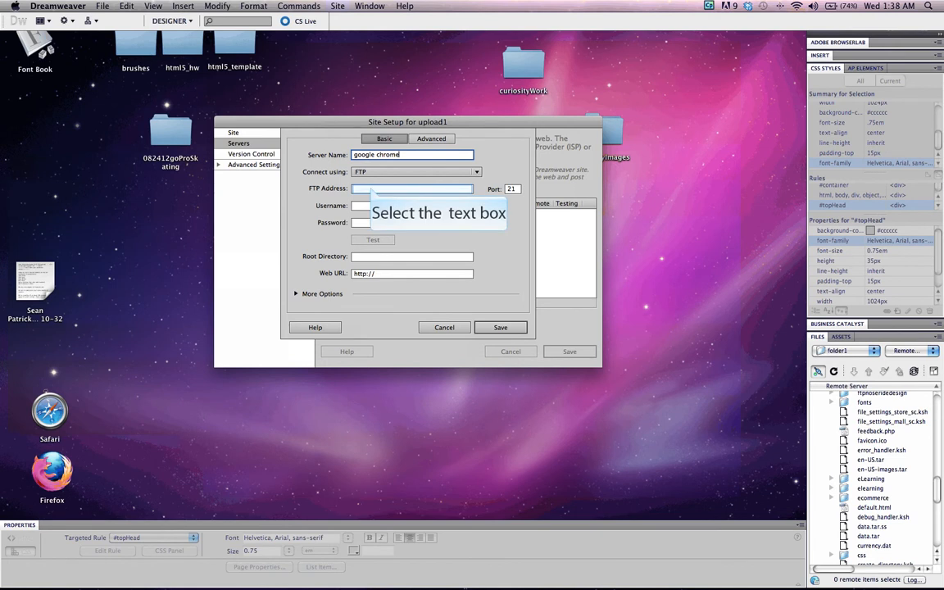
{"action": "left_click", "coordinate": [369, 188]}
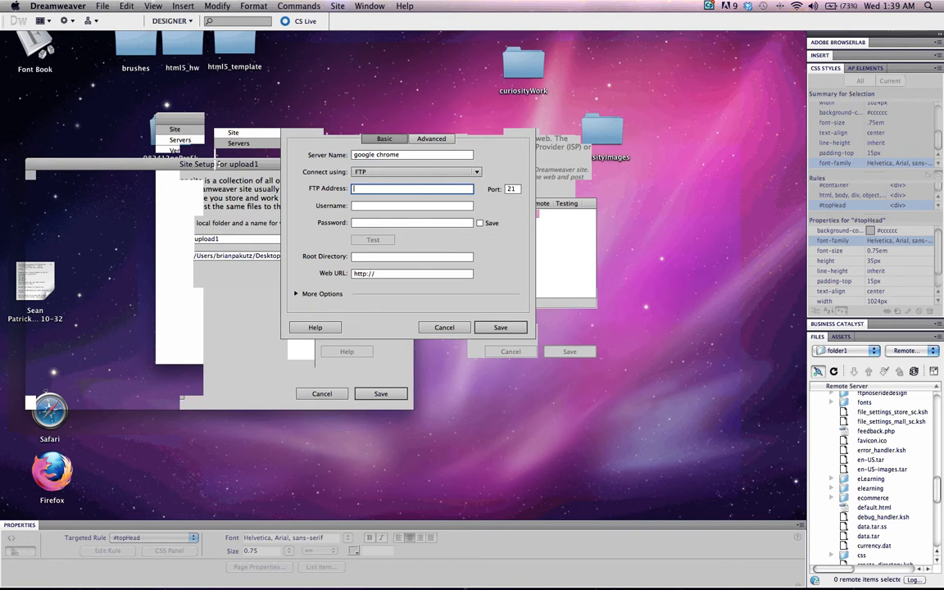
{"action": "type", "text": "noselridedesign.com"}
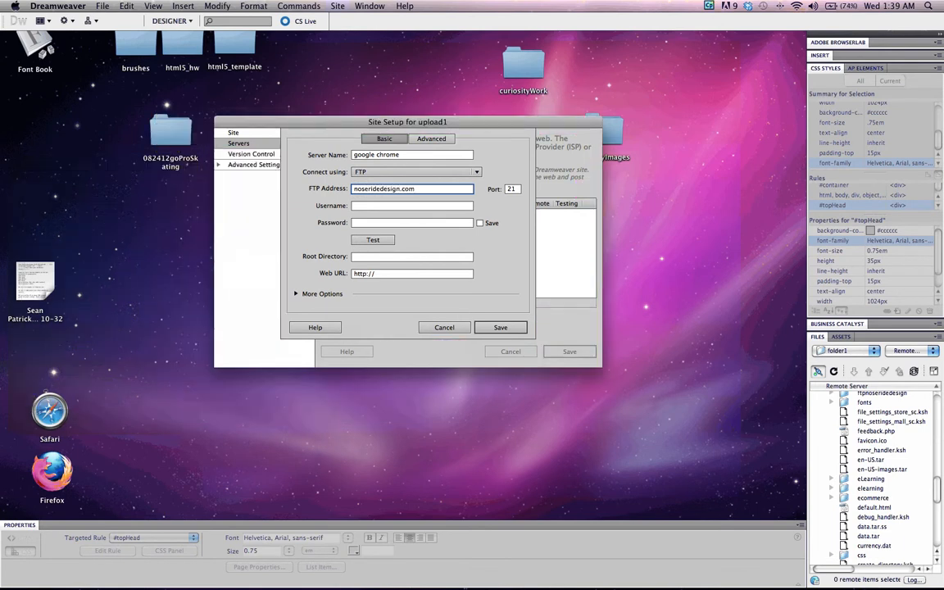
Step: Enter the FTP account's username and password and enable saving of the password
{"action": "left_click", "coordinate": [418, 205]}
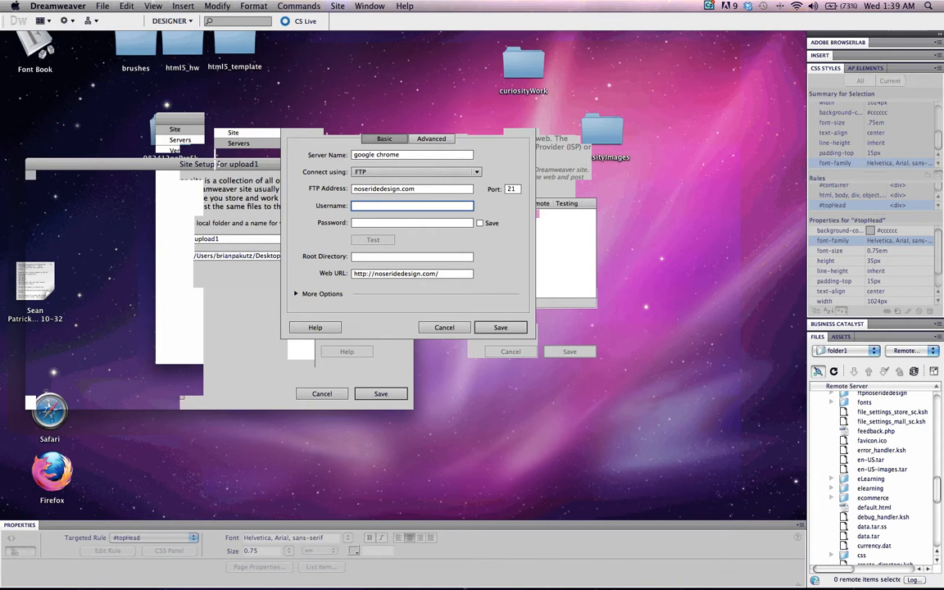
{"action": "type", "text": "noseride"}
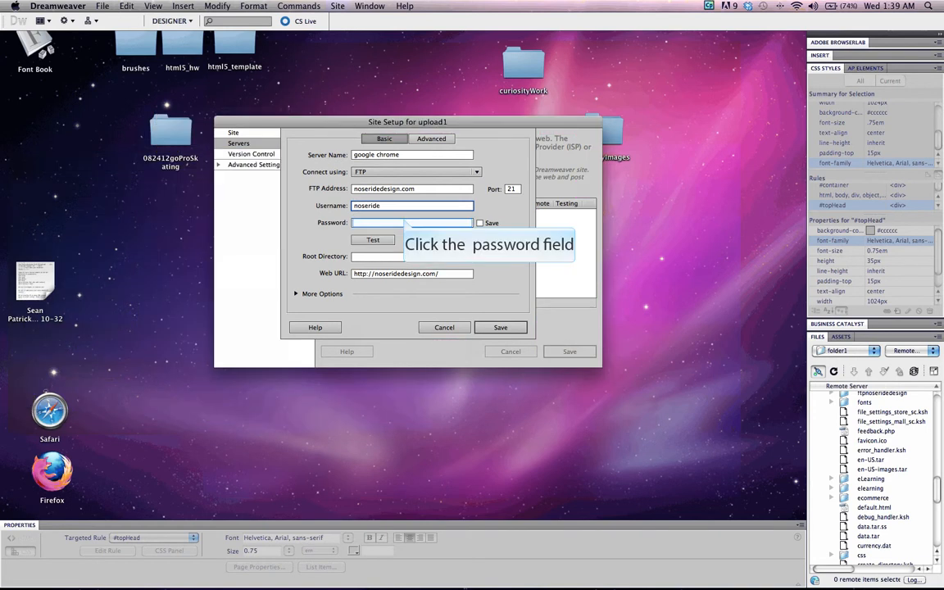
{"action": "left_click", "coordinate": [402, 222]}
{"action": "type", "text": "••••••••••"}
{"action": "left_click", "coordinate": [481, 223]}
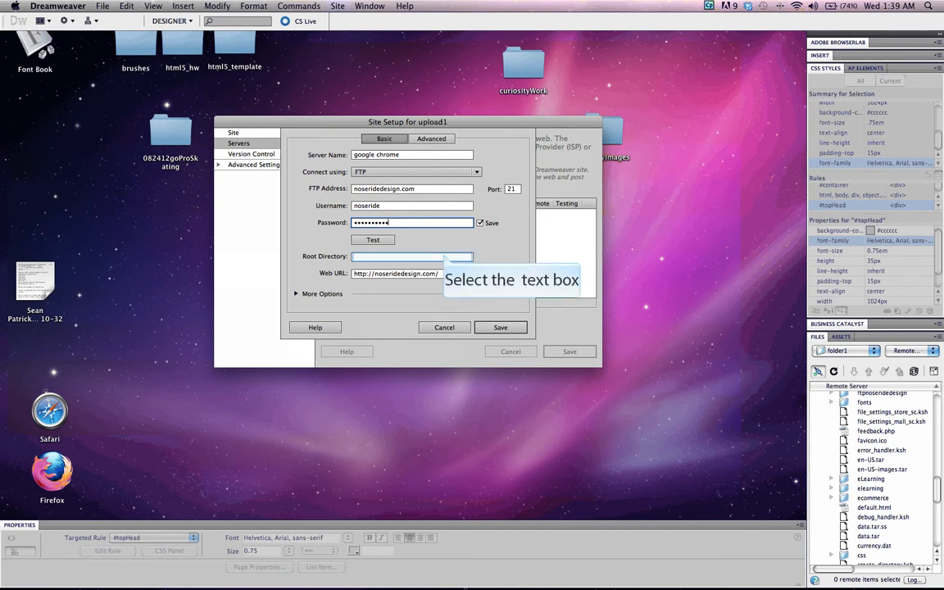
Step: Set the server's root directory to public_html and save both the server and the site setup
{"action": "left_click", "coordinate": [443, 255]}
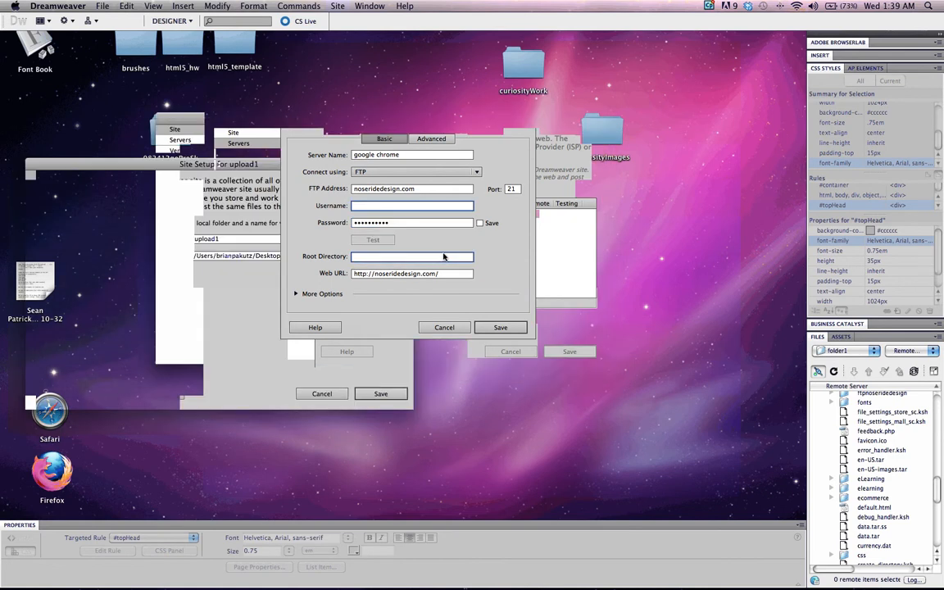
{"action": "type", "text": "public_html"}
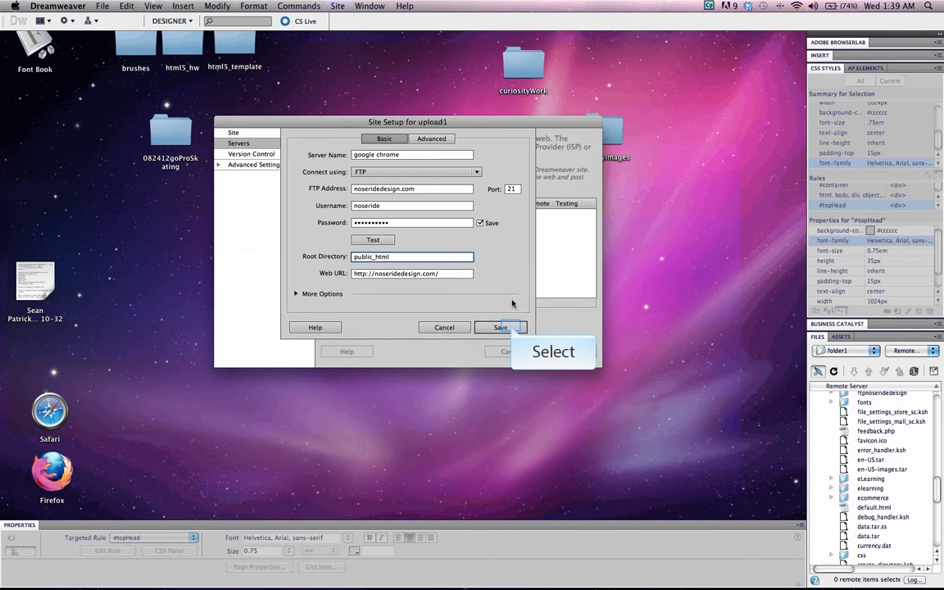
{"action": "left_click", "coordinate": [501, 328]}
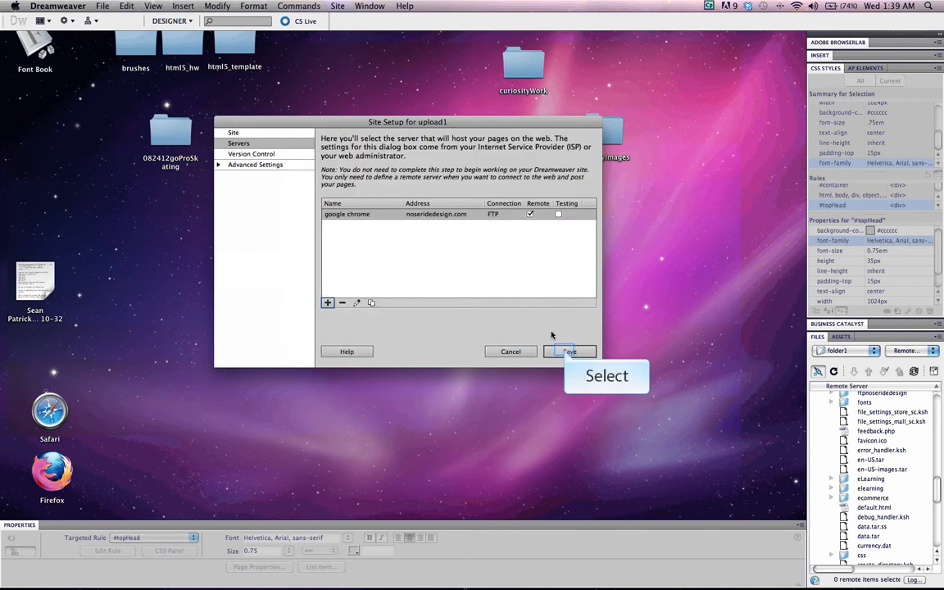
{"action": "left_click", "coordinate": [560, 351]}
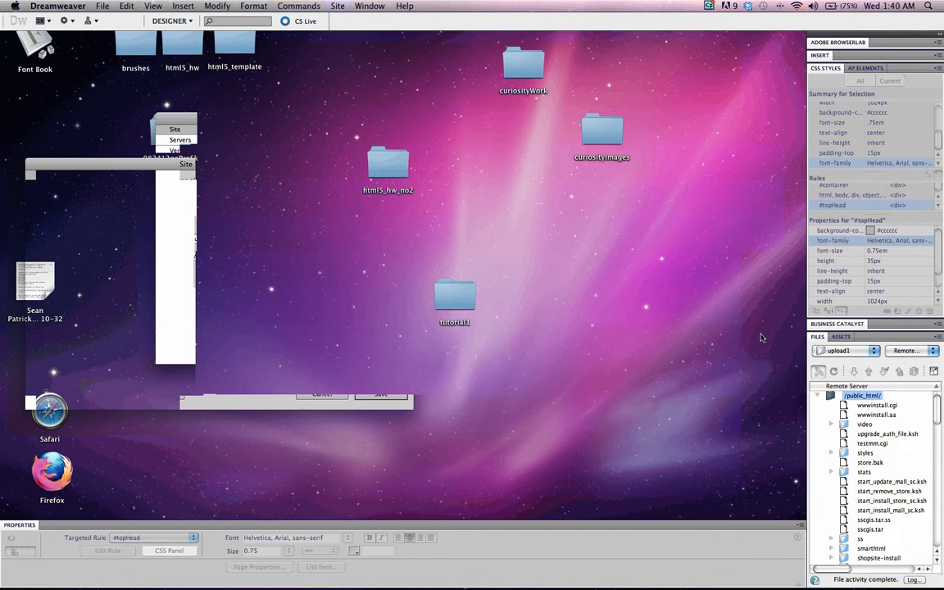
Step: Float the Files panel with the remote server connected and expand it into an enlarged view of remote and local files
{"action": "left_click_drag", "start_coordinate": [816, 337], "coordinate": [277, 128]}
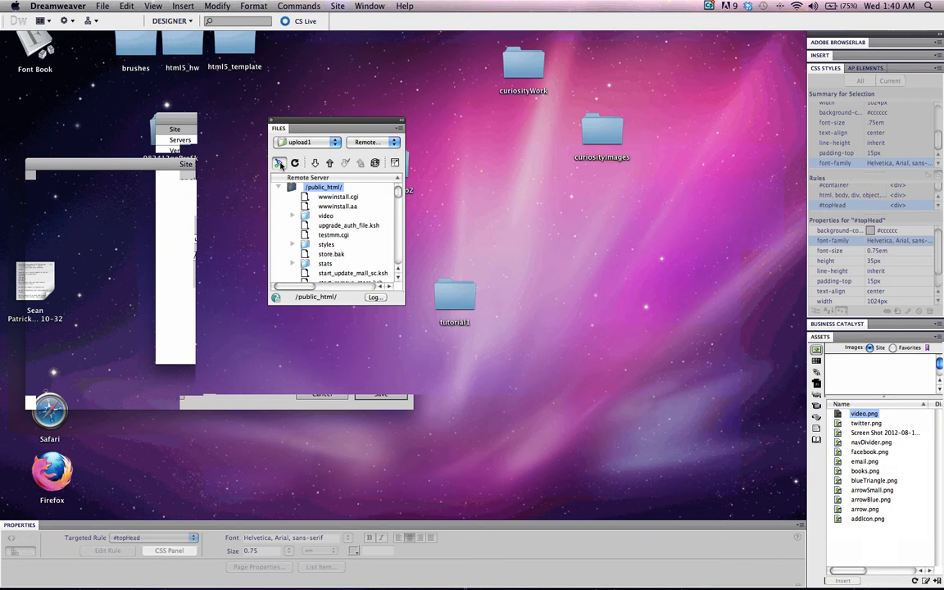
{"action": "left_click", "coordinate": [280, 164]}
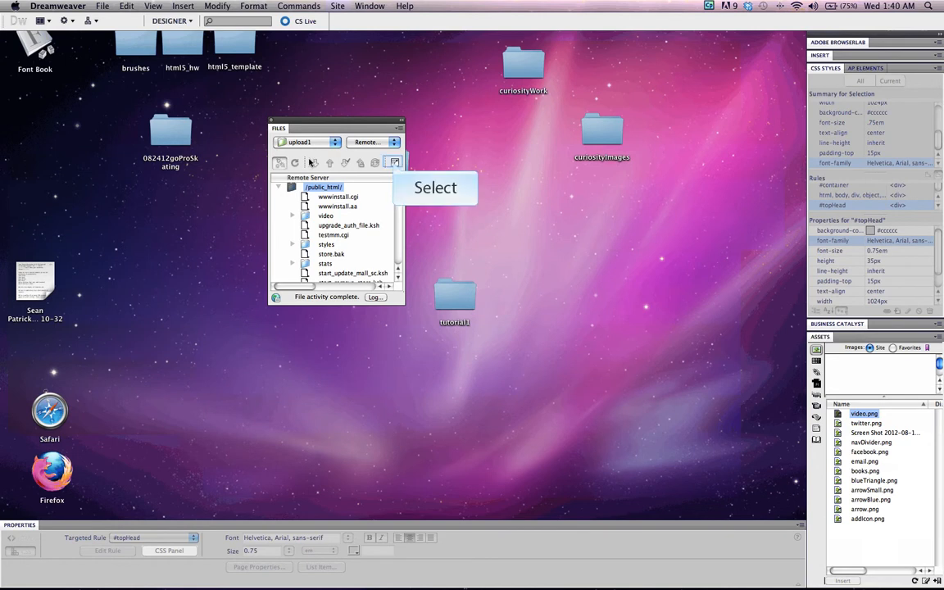
{"action": "left_click", "coordinate": [394, 163]}
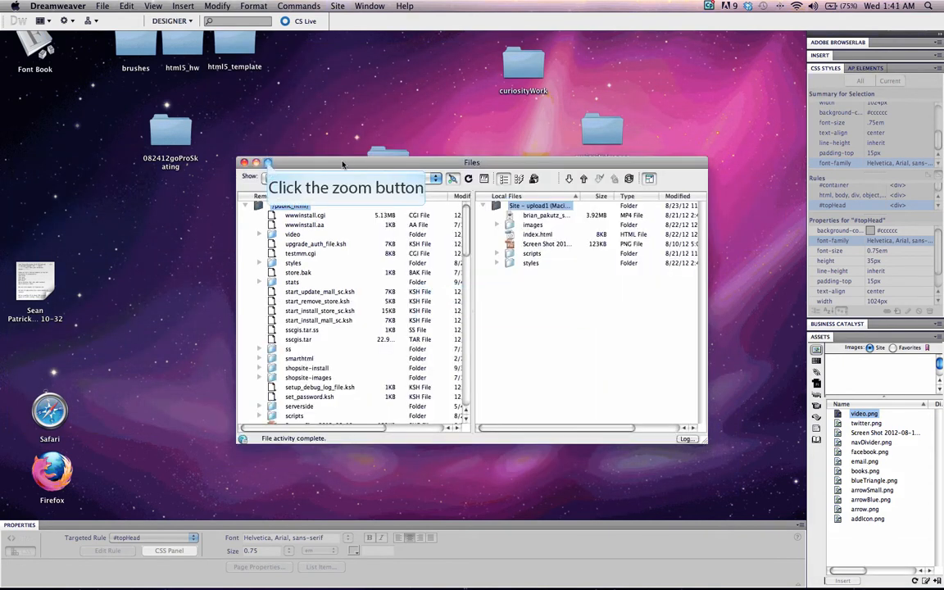
{"action": "left_click", "coordinate": [269, 163]}
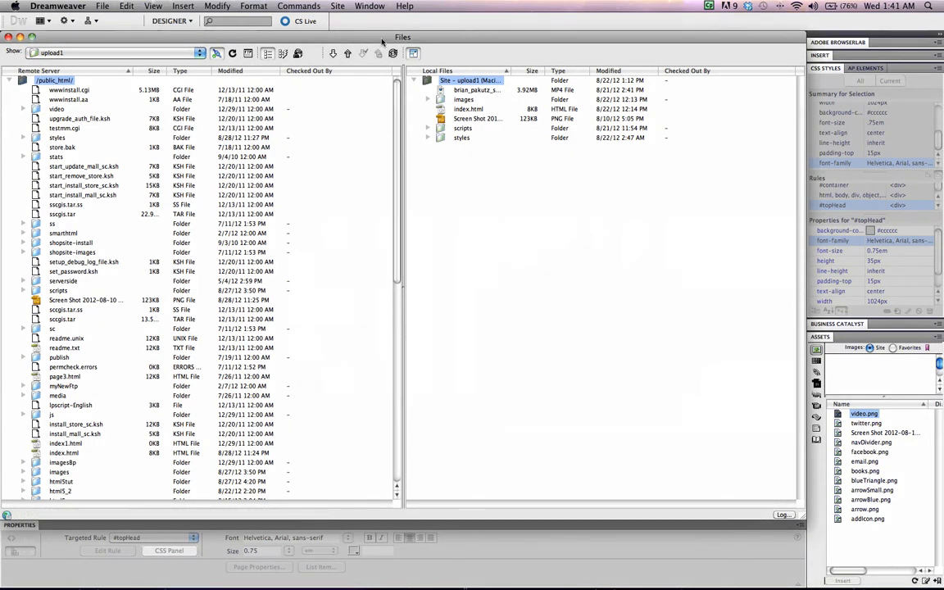
{"action": "left_click", "coordinate": [415, 82]}
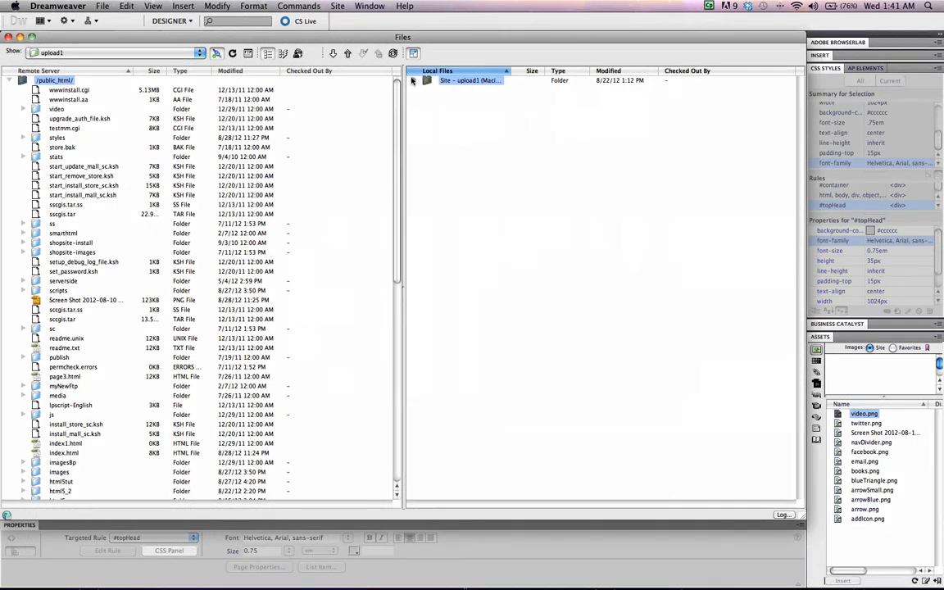
{"action": "left_click", "coordinate": [326, 129]}
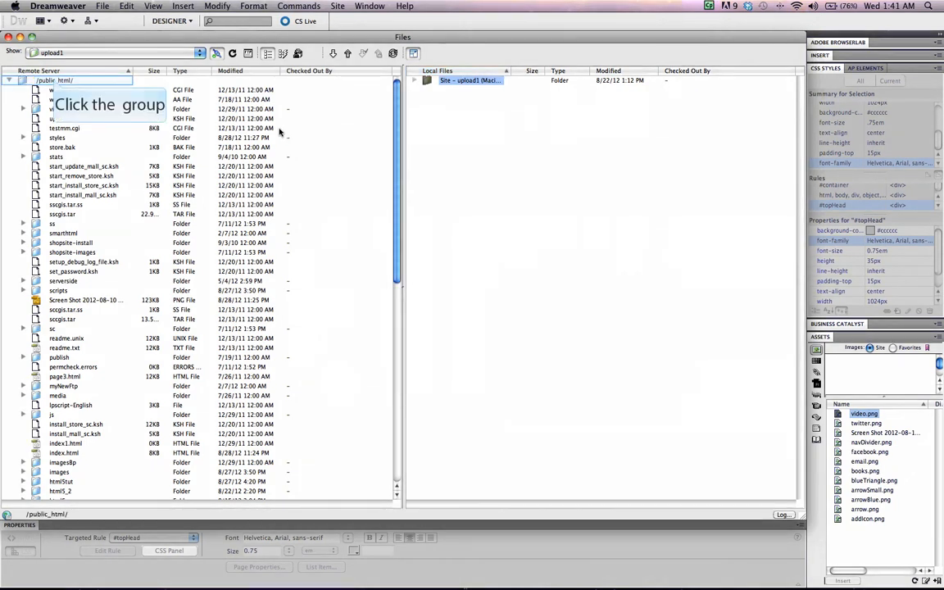
{"action": "left_click", "coordinate": [54, 81]}
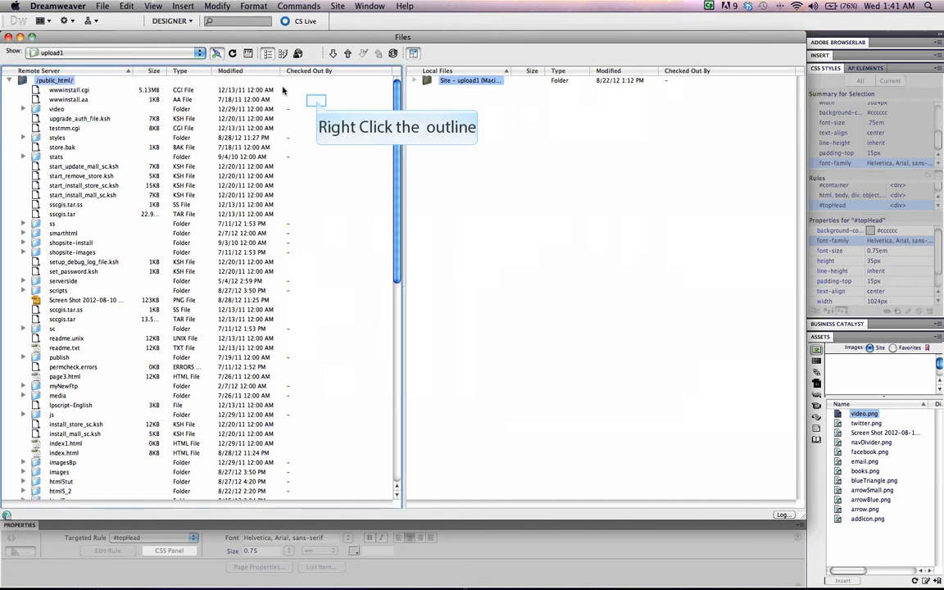
{"action": "right_click", "coordinate": [316, 101]}
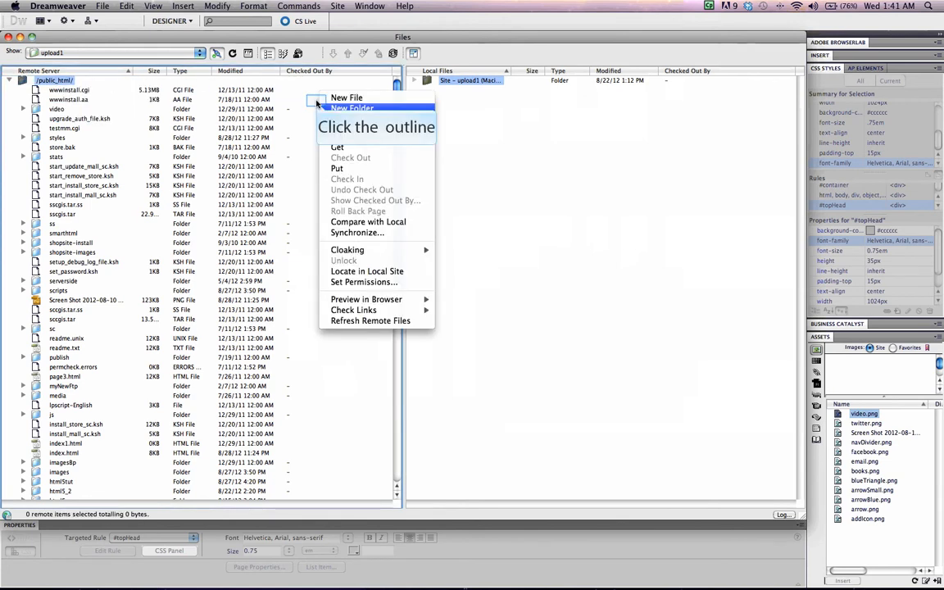
{"action": "left_click", "coordinate": [317, 104]}
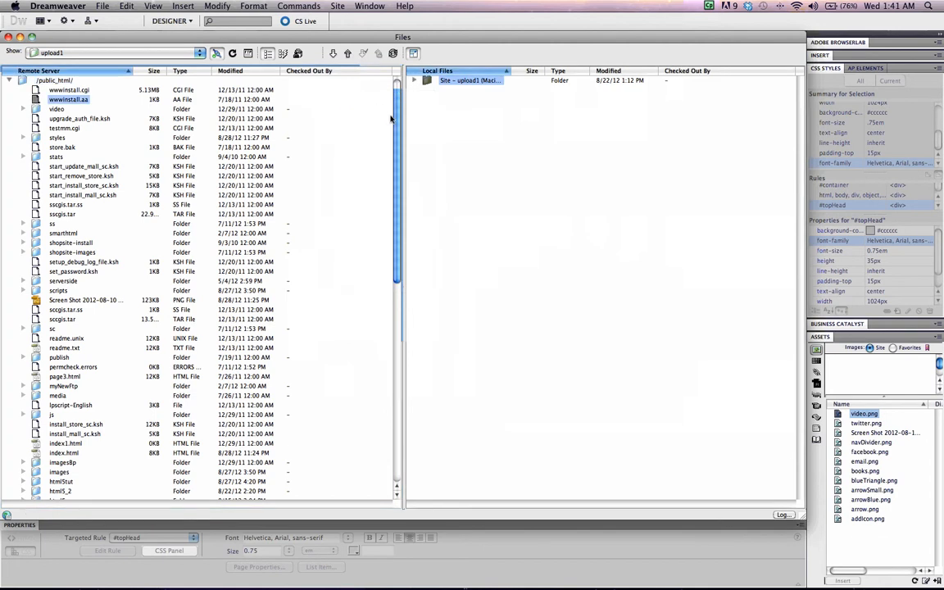
{"action": "left_click_drag", "start_coordinate": [394, 123], "coordinate": [334, 2]}
Step: Create a new folder named tutorial1 inside public_html on the remote server
{"action": "left_click", "coordinate": [41, 80]}
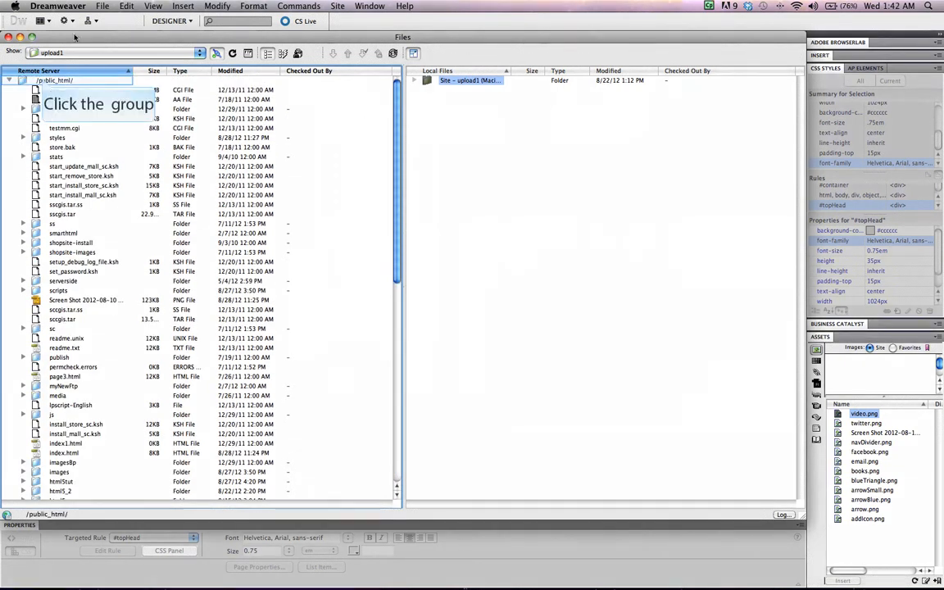
{"action": "right_click", "coordinate": [41, 80]}
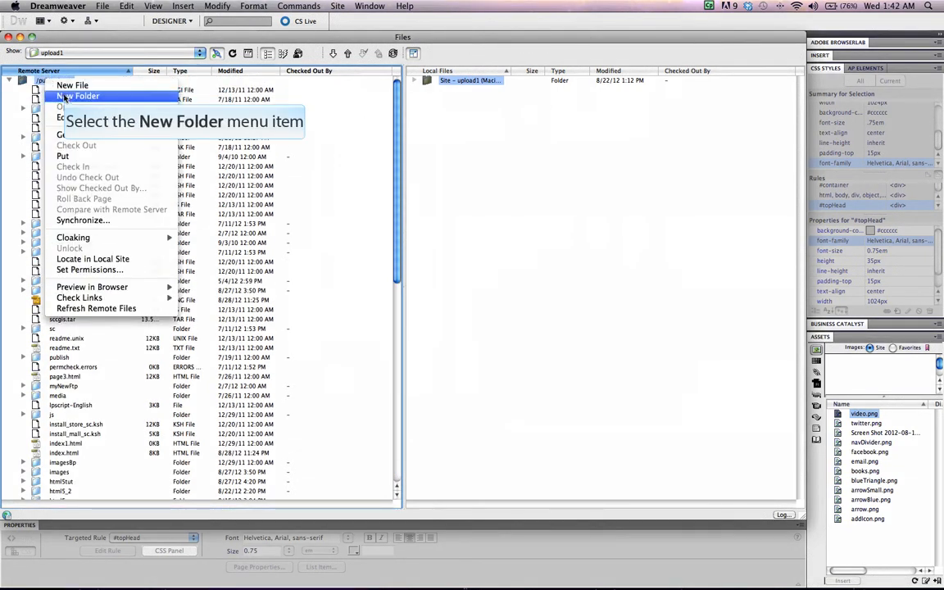
{"action": "left_click", "coordinate": [63, 93]}
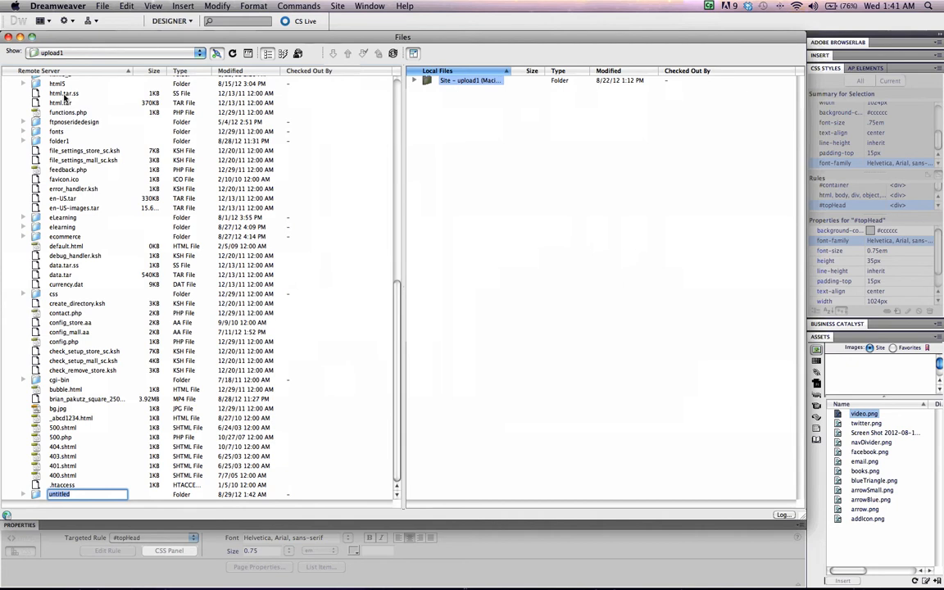
{"action": "type", "text": "tutorial"}
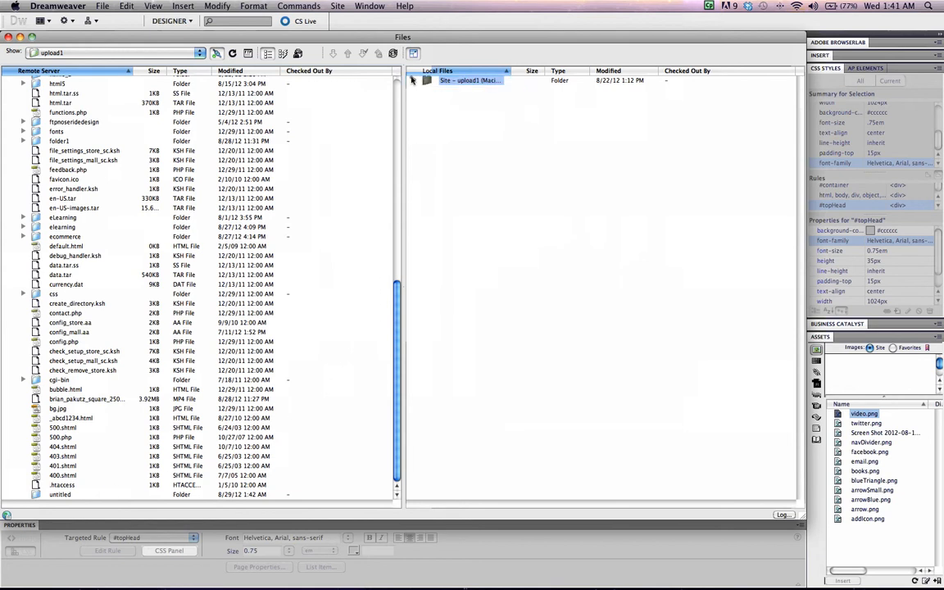
Step: Upload all files and folders of the local upload1 site into the remote tutorial1 folder without dependent files, and collapse that folder
{"action": "left_click", "coordinate": [412, 80]}
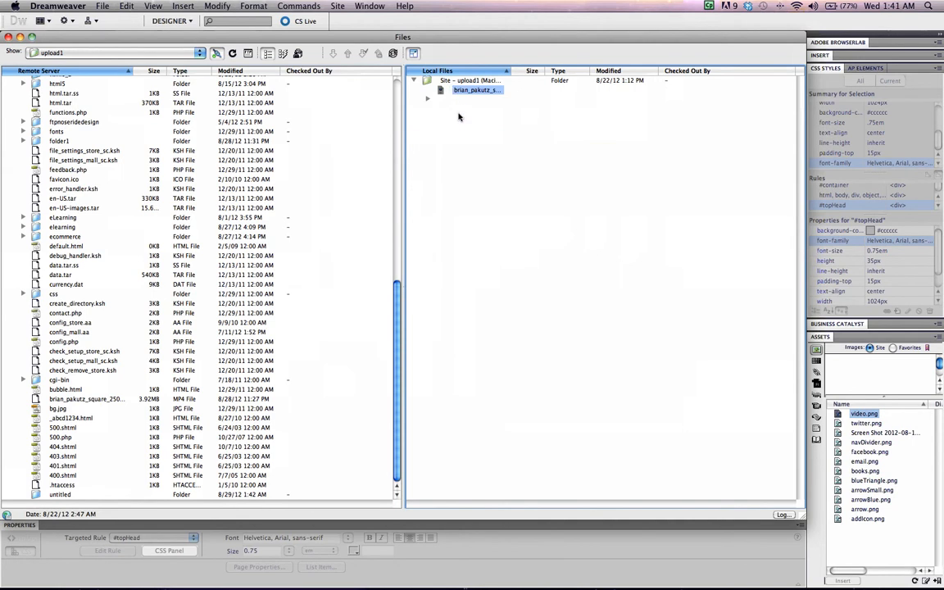
{"action": "left_click", "coordinate": [460, 139], "text": "shift"}
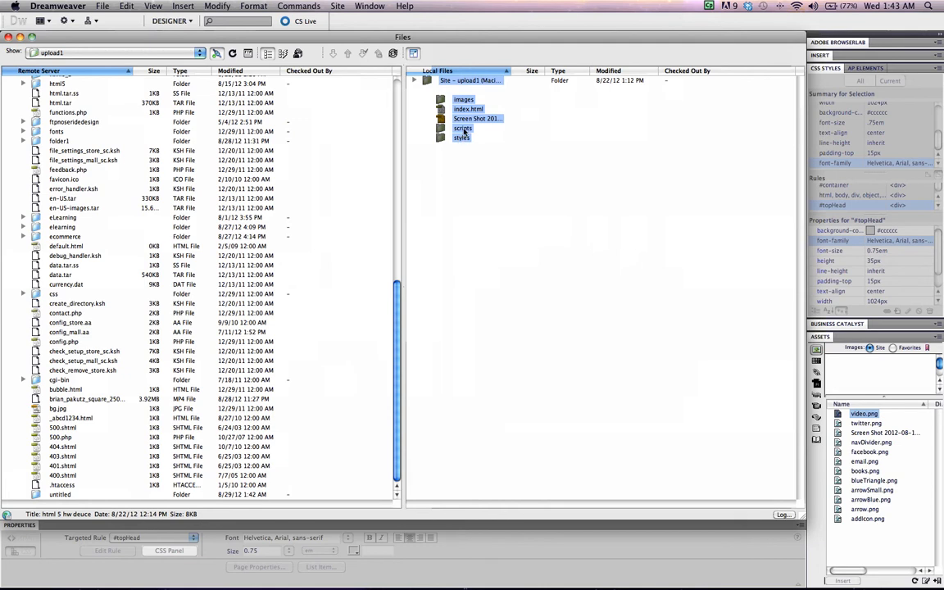
{"action": "left_click_drag", "start_coordinate": [466, 109], "coordinate": [60, 498]}
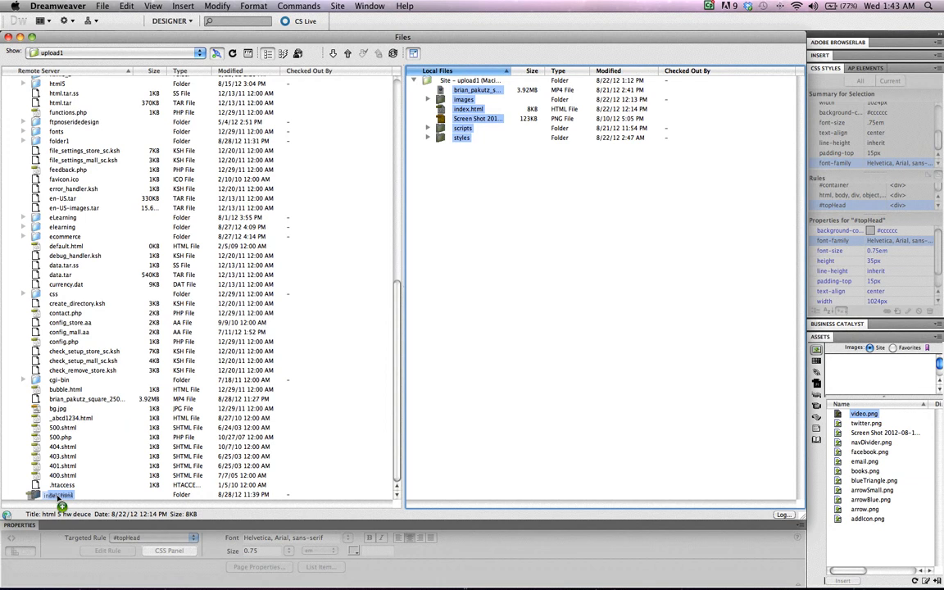
{"action": "left_click_drag", "start_coordinate": [62, 503], "coordinate": [59, 502]}
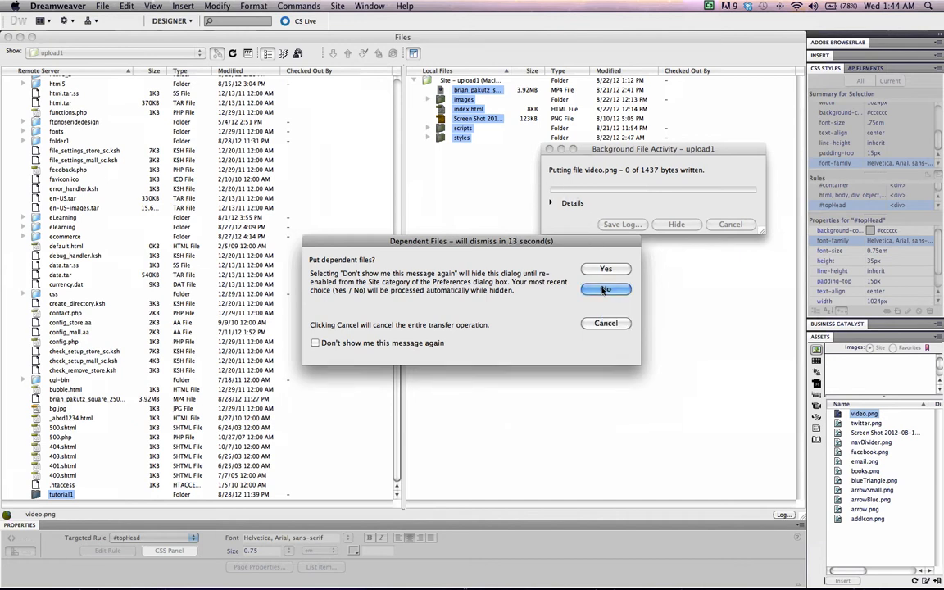
{"action": "left_click", "coordinate": [605, 290]}
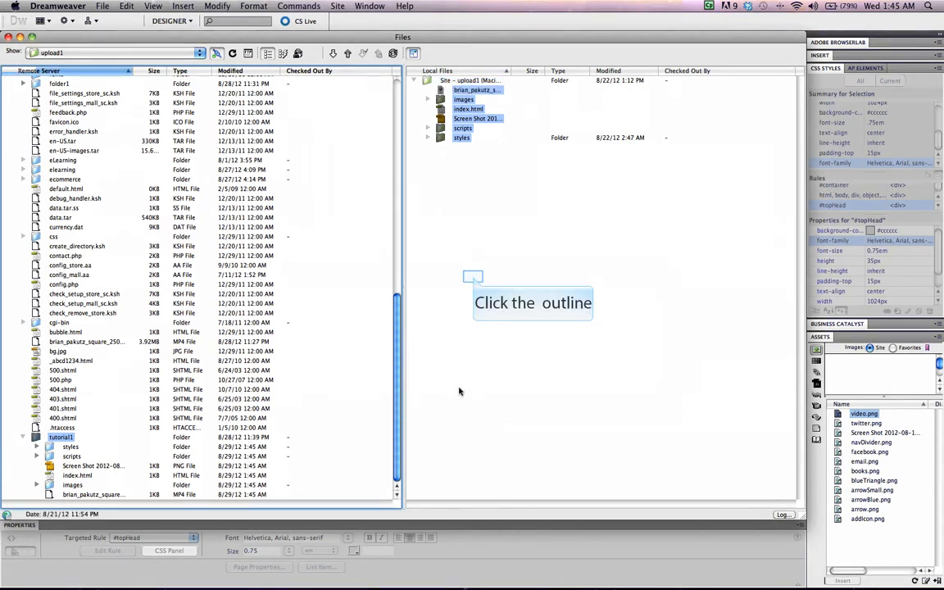
{"action": "left_click", "coordinate": [473, 280]}
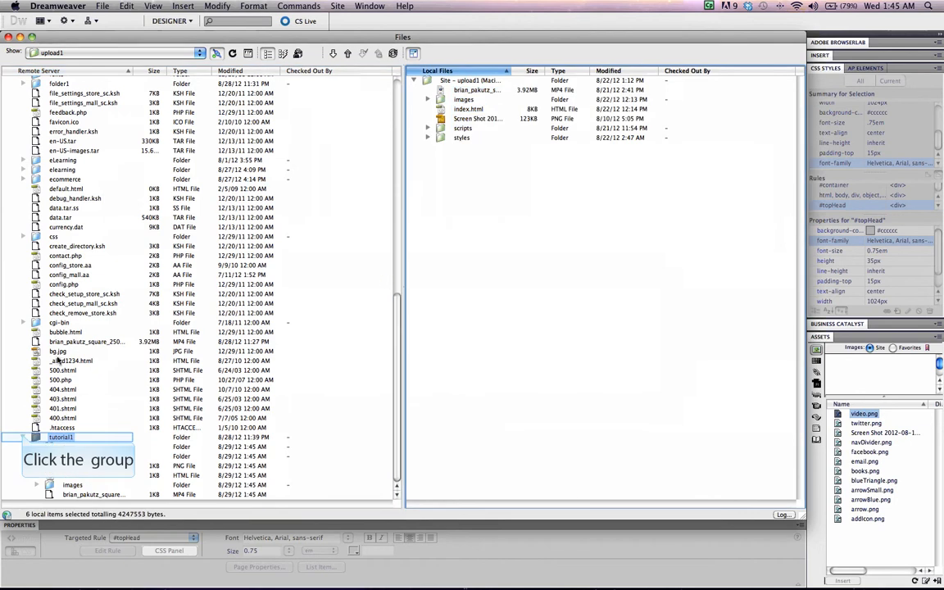
{"action": "left_click", "coordinate": [23, 437]}
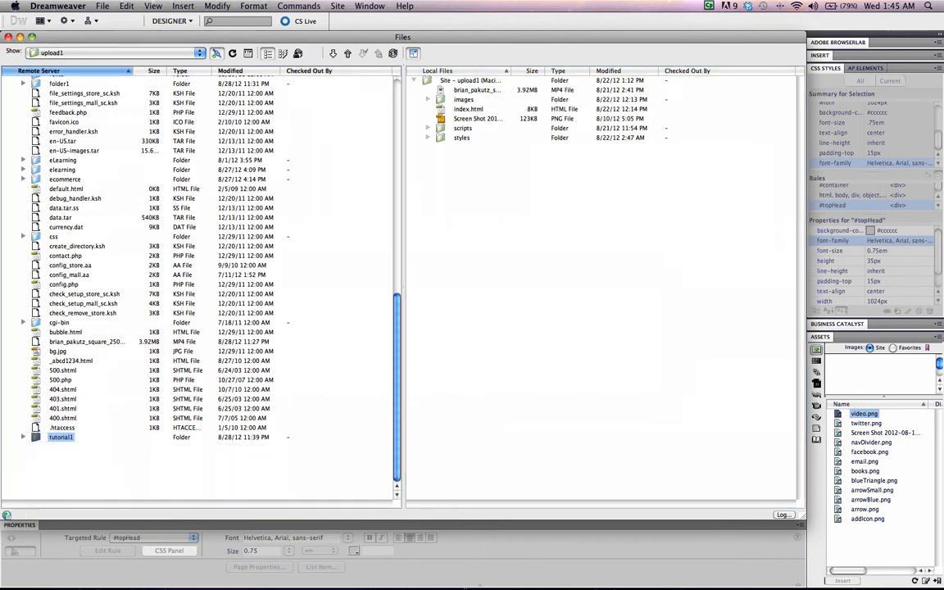
Step: Switch to Google Chrome, load noseridedesign.com/tutorial1 and look through the uploaded page
{"action": "mouse_move", "coordinate": [478, 587]}
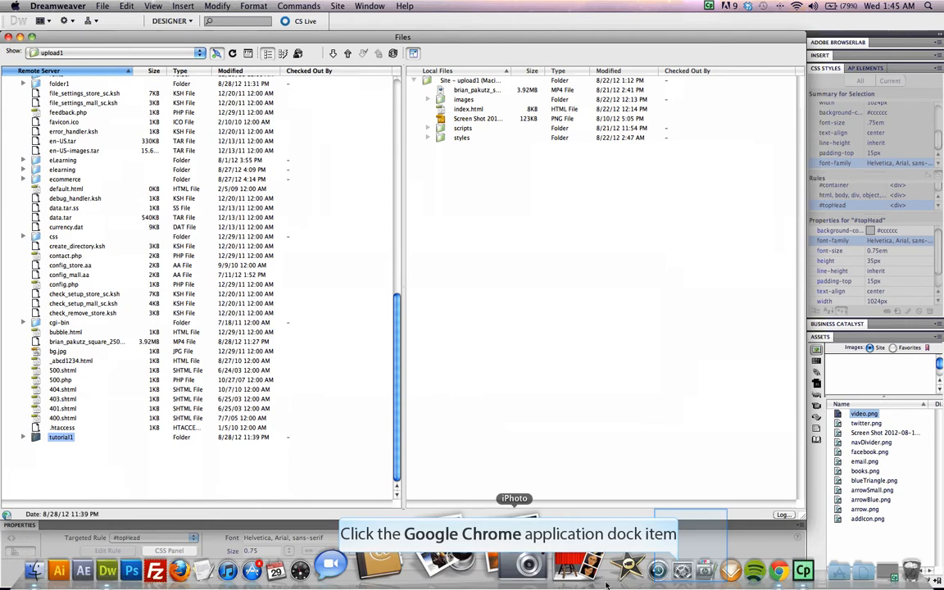
{"action": "left_click", "coordinate": [682, 566]}
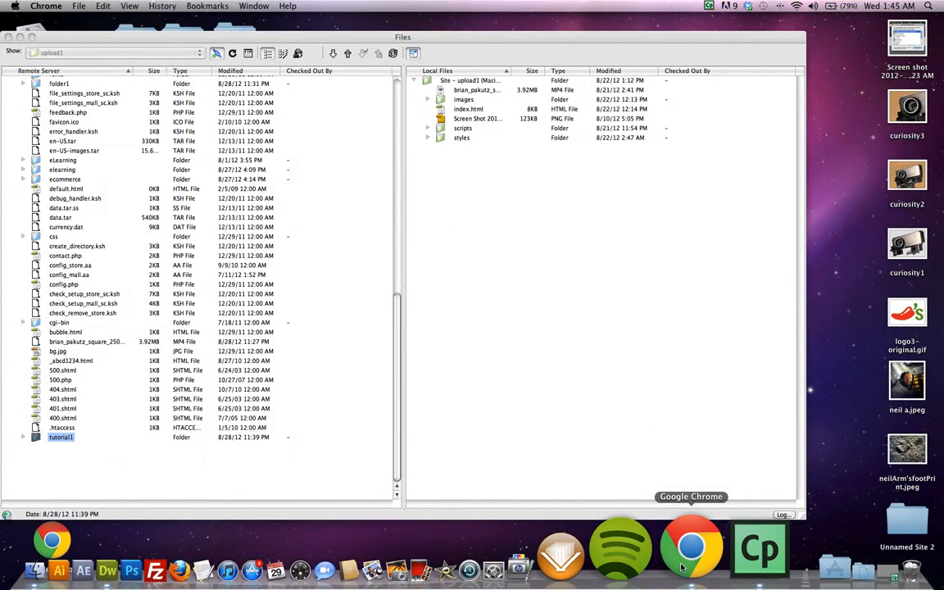
{"action": "left_click_drag", "start_coordinate": [241, 14], "coordinate": [318, 13]}
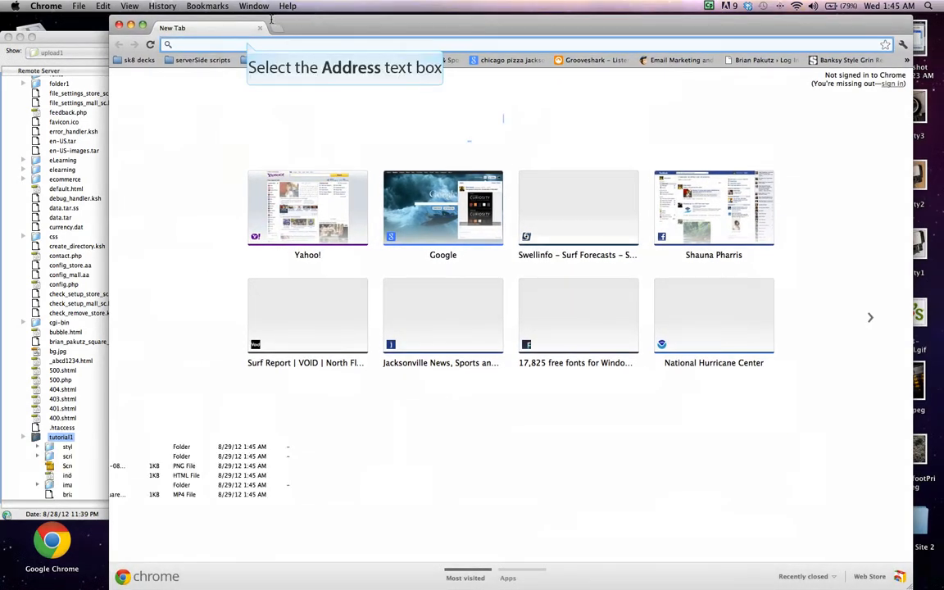
{"action": "left_click", "coordinate": [246, 44]}
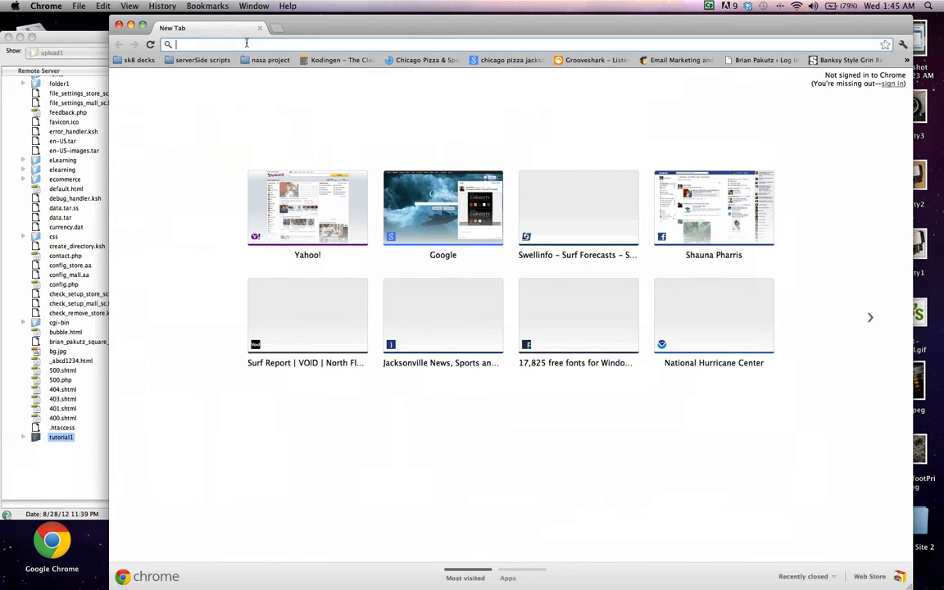
{"action": "type", "text": "noseri"}
{"action": "type", "text": "dedesign.com"}
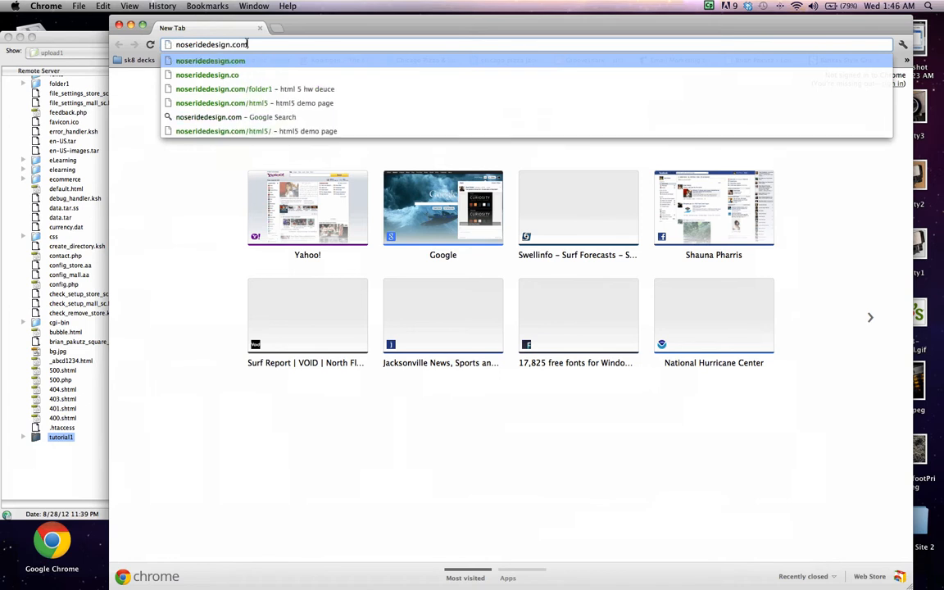
{"action": "type", "text": "/"}
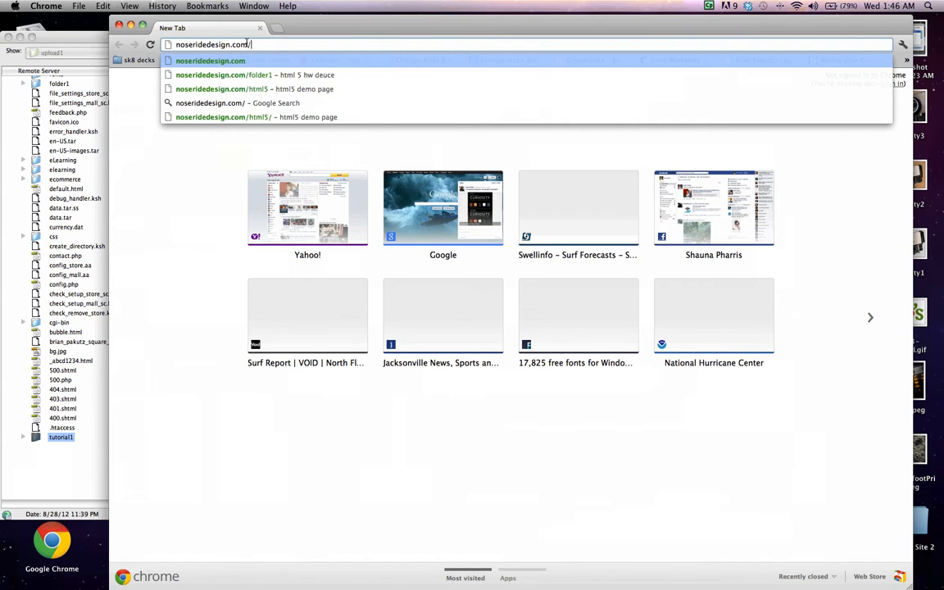
{"action": "type", "text": "t"}
{"action": "key", "text": "BackSpace"}
{"action": "type", "text": "tutorial1"}
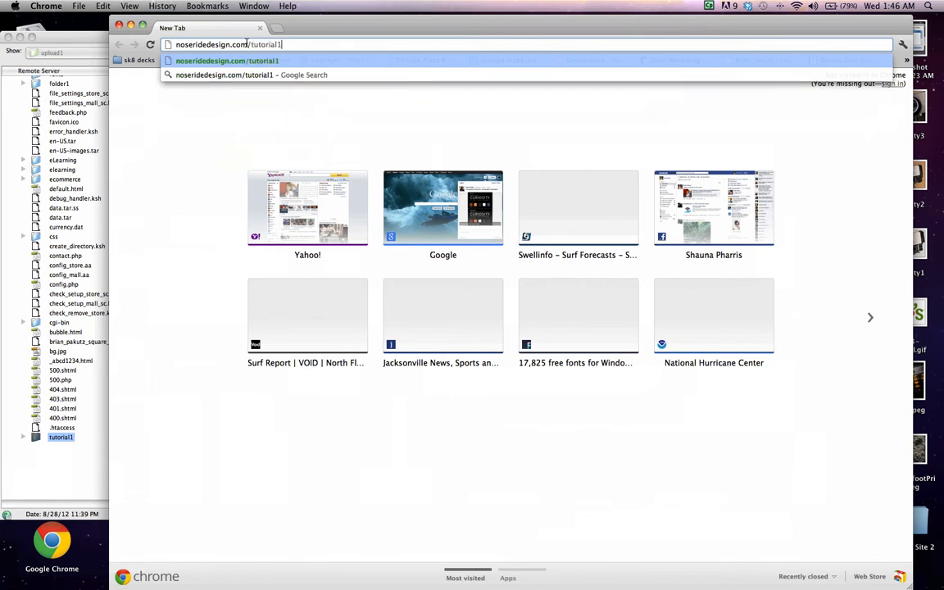
{"action": "key", "text": "Return"}
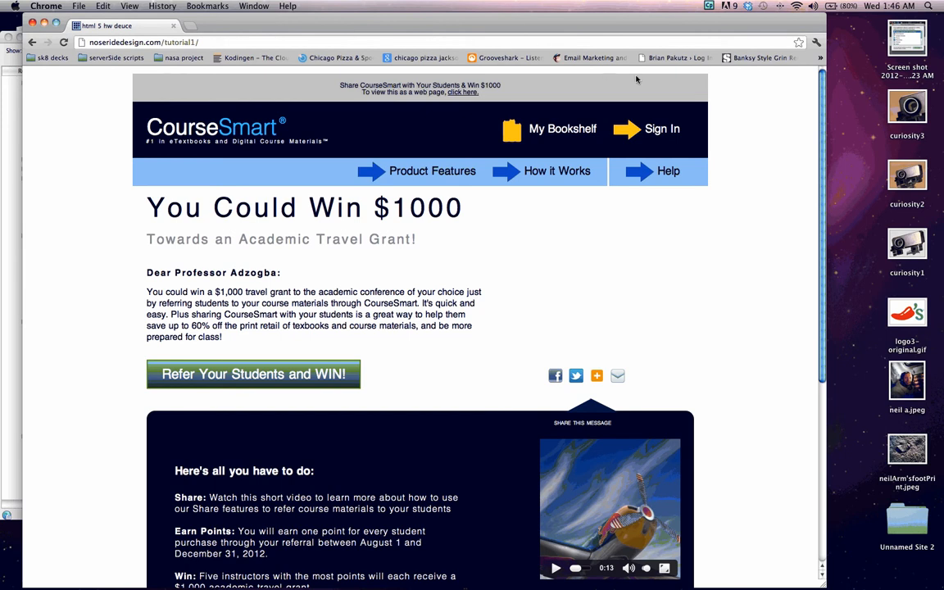
{"action": "scroll", "coordinate": [824, 331], "scroll_direction": "down", "scroll_amount": 5}
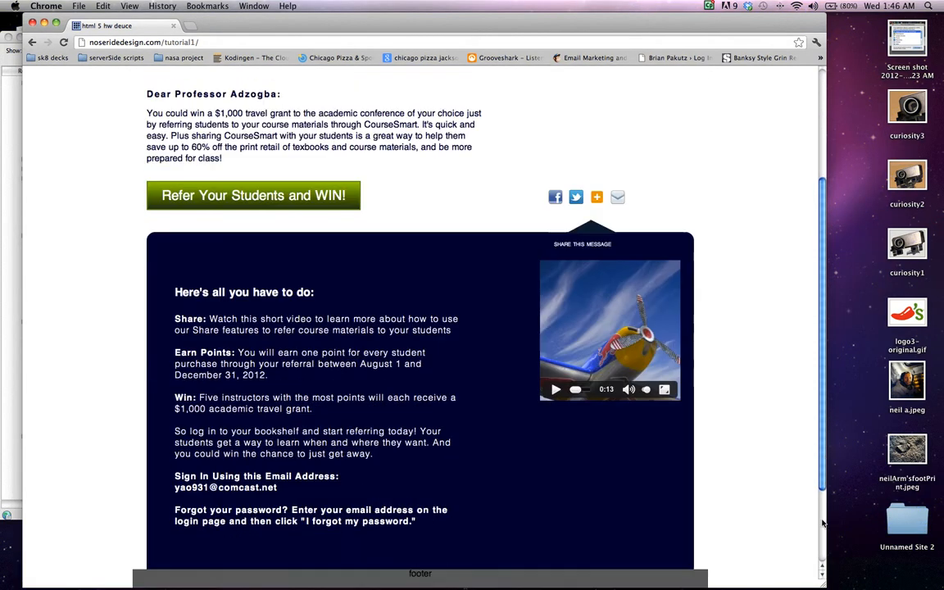
{"action": "left_click_drag", "start_coordinate": [820, 418], "coordinate": [784, 194]}
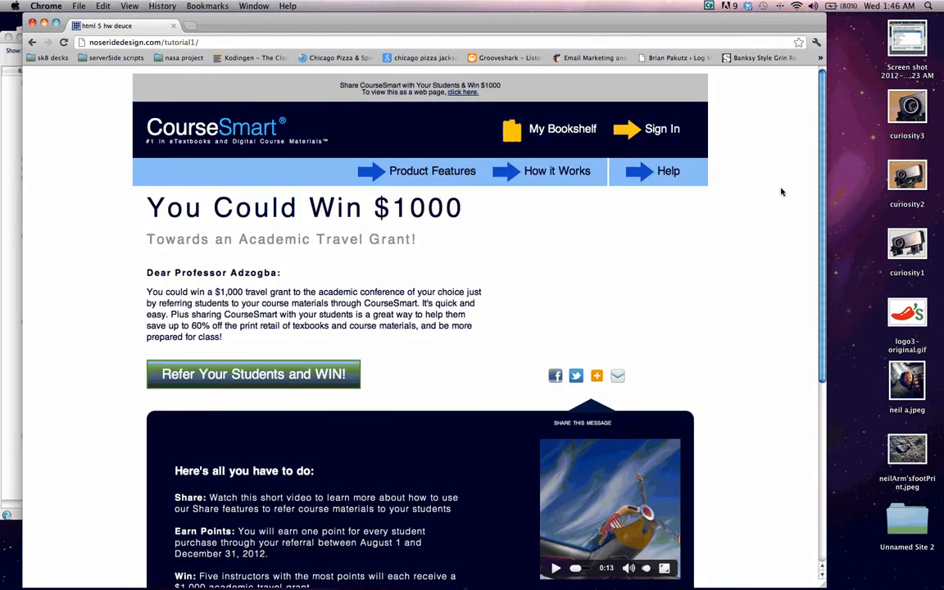